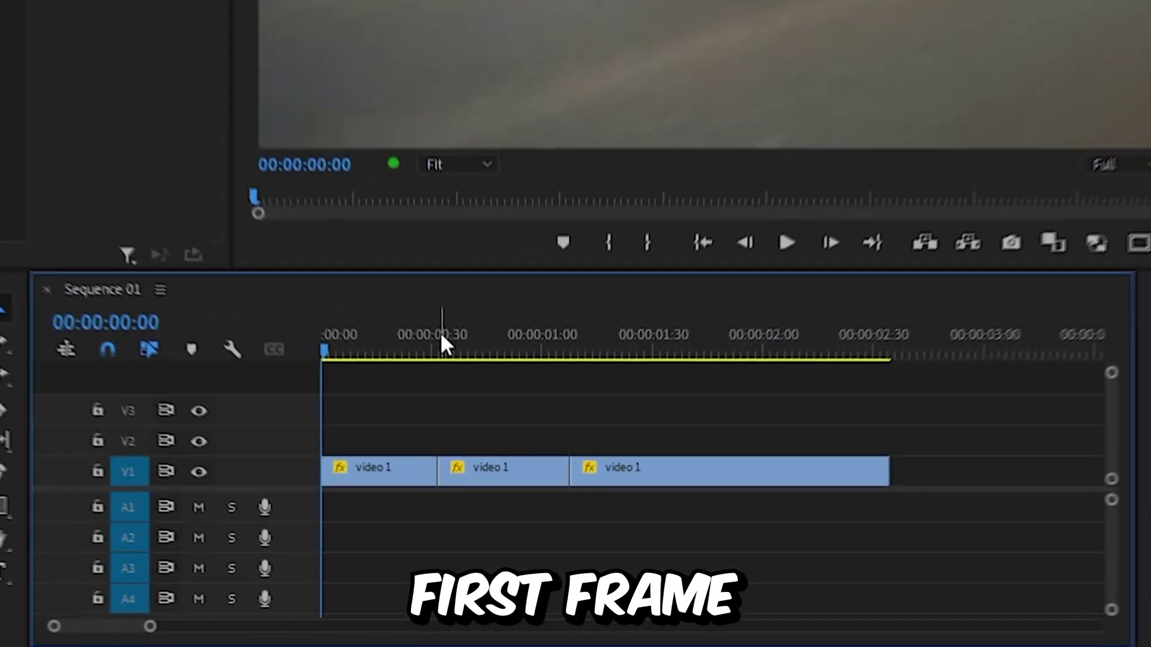
Step: Insert a frame hold of the wheel shot and move it onto V2 above the first clip
click(435, 475)
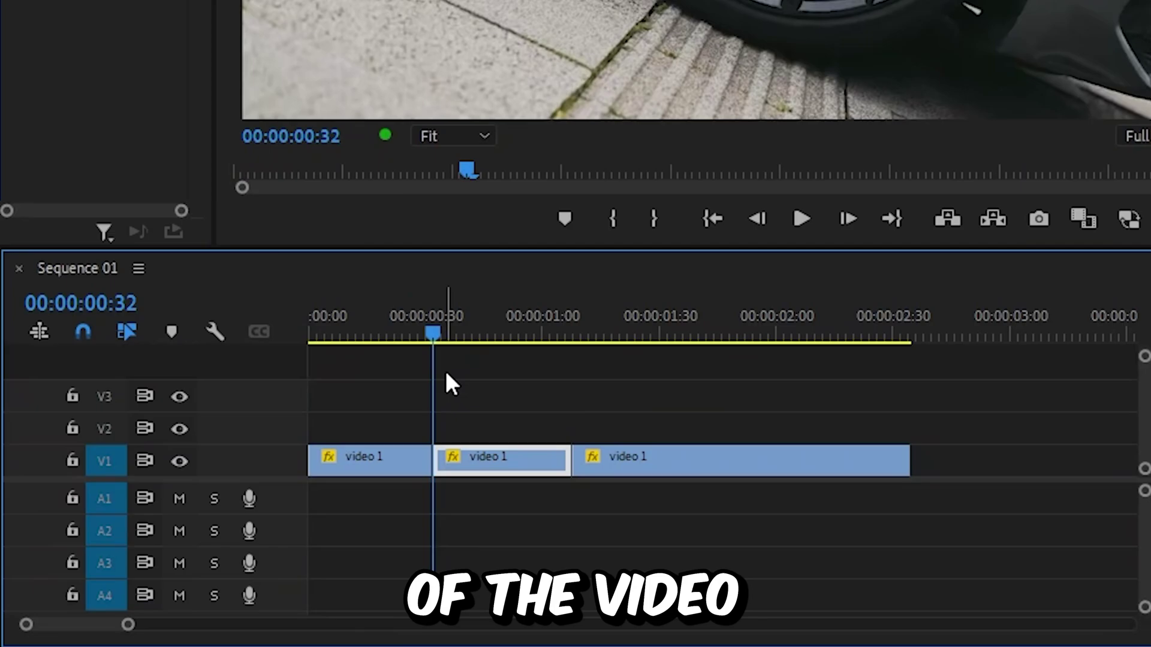
right_click(475, 463)
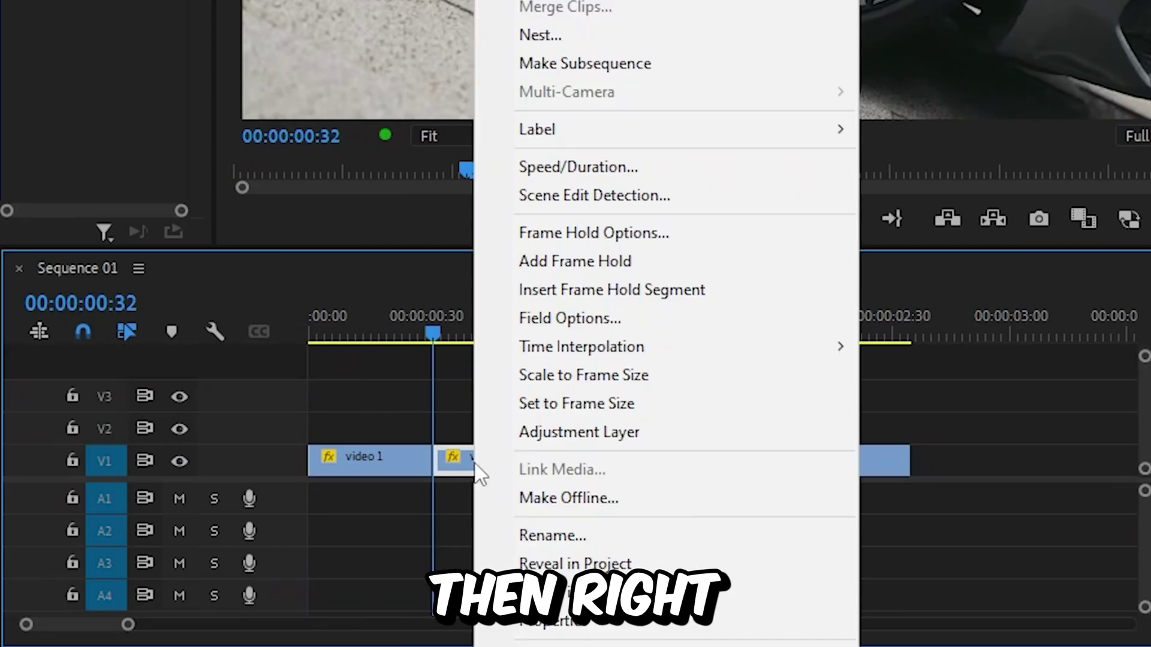
click(596, 290)
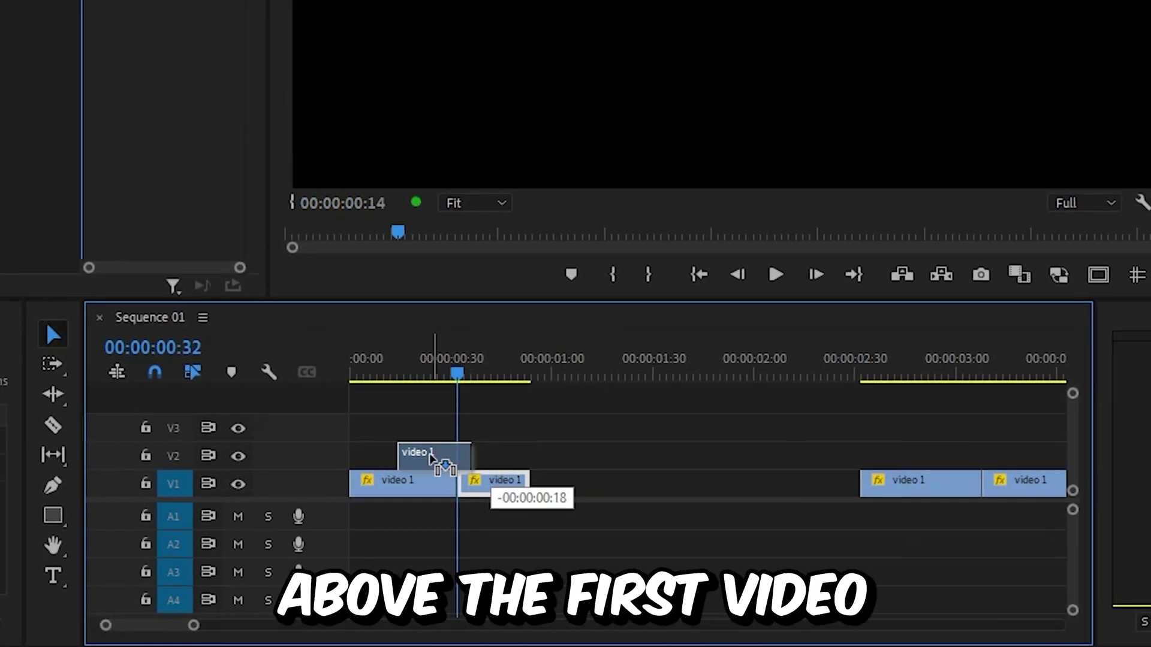
drag(440, 464, 434, 454)
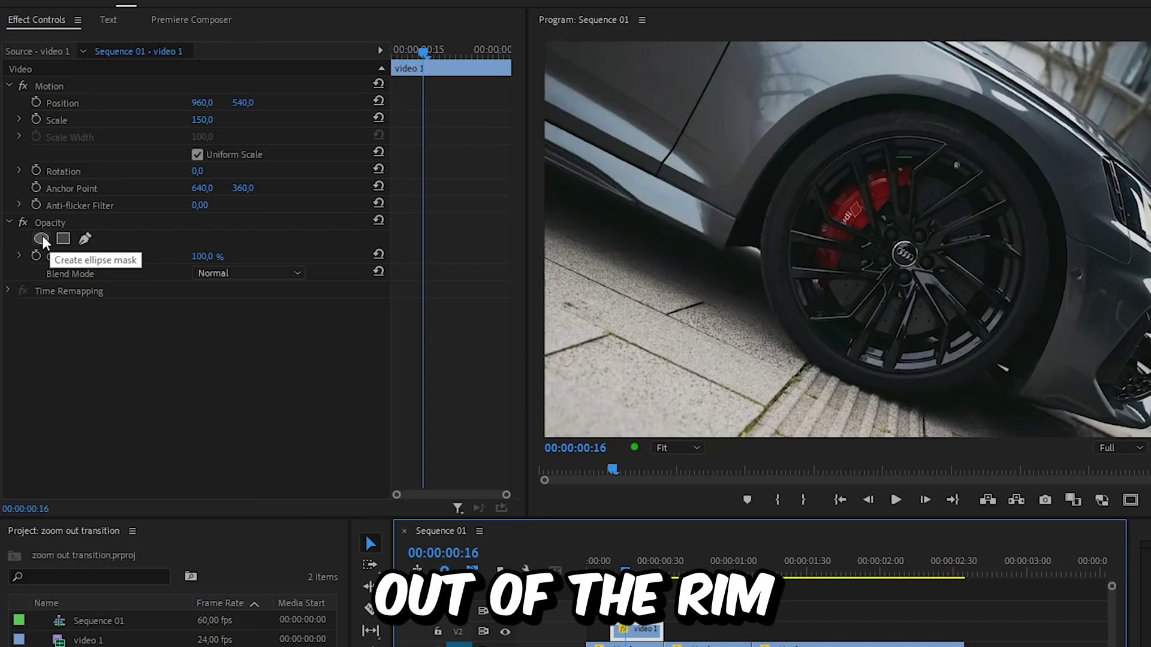
Step: Add an ellipse mask around the wheel rim under Opacity and set it to Inverted
click(42, 240)
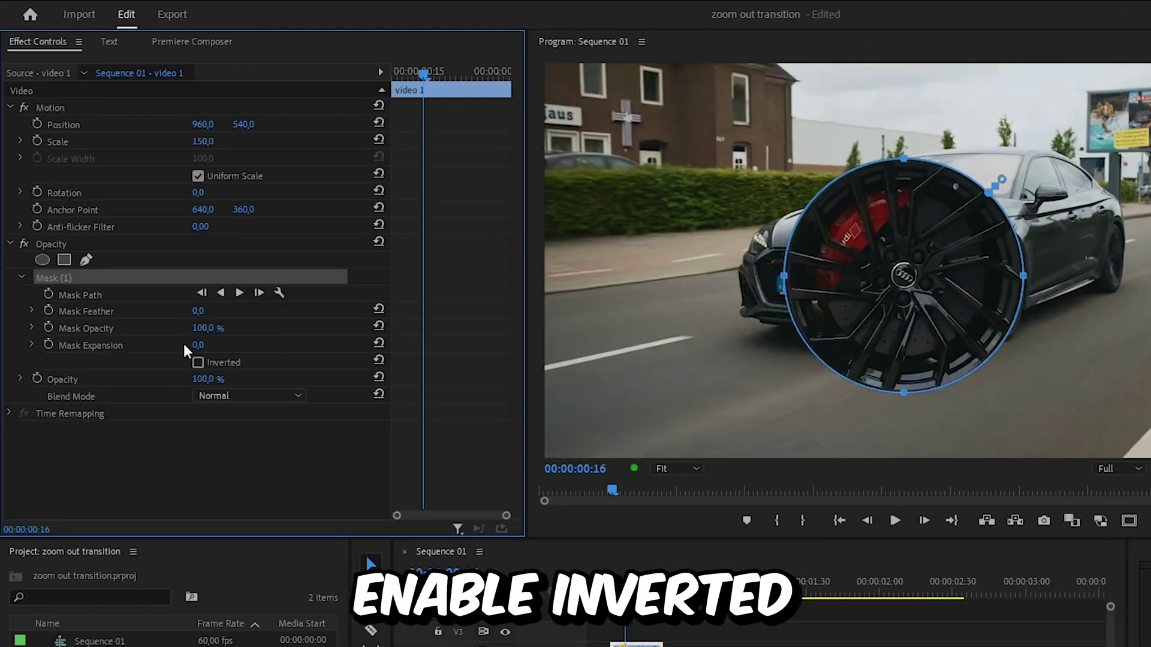
click(198, 363)
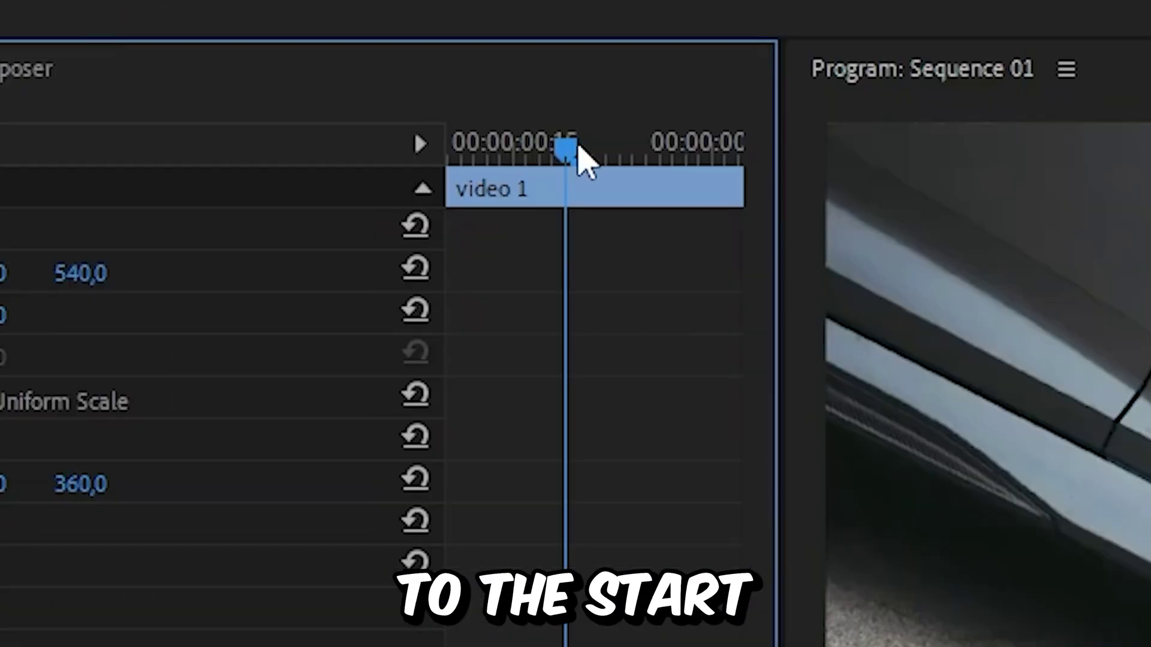
Step: Keyframe Scale from 150 at the clip start to a car-filling size at the clip end
drag(225, 51, 200, 50)
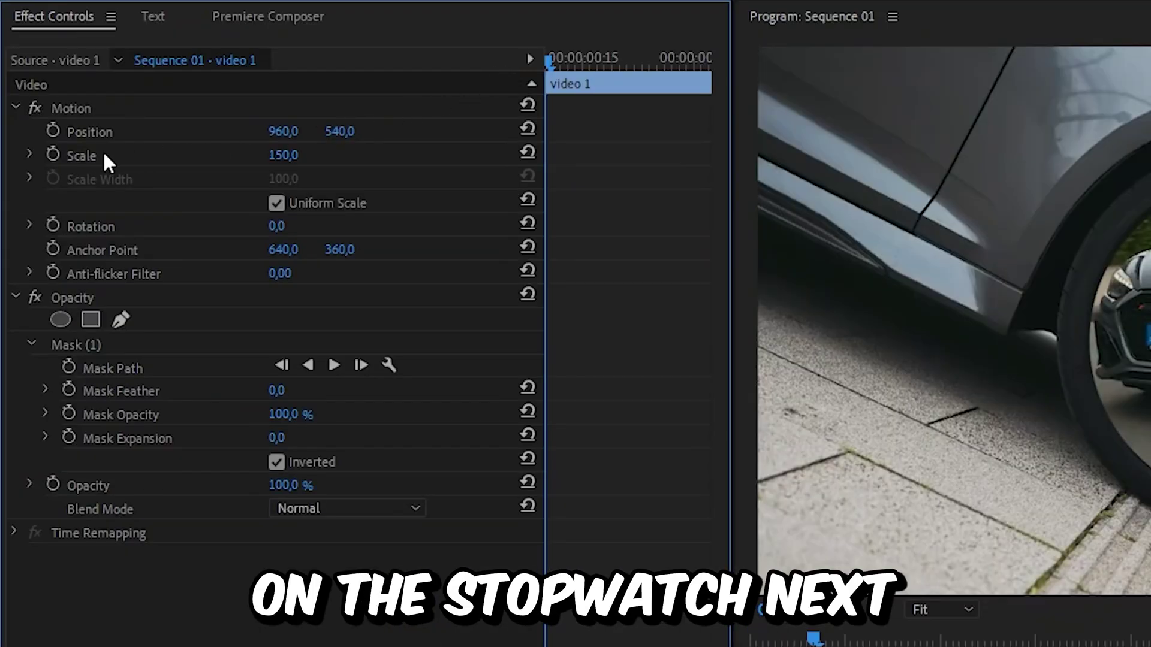
click(53, 155)
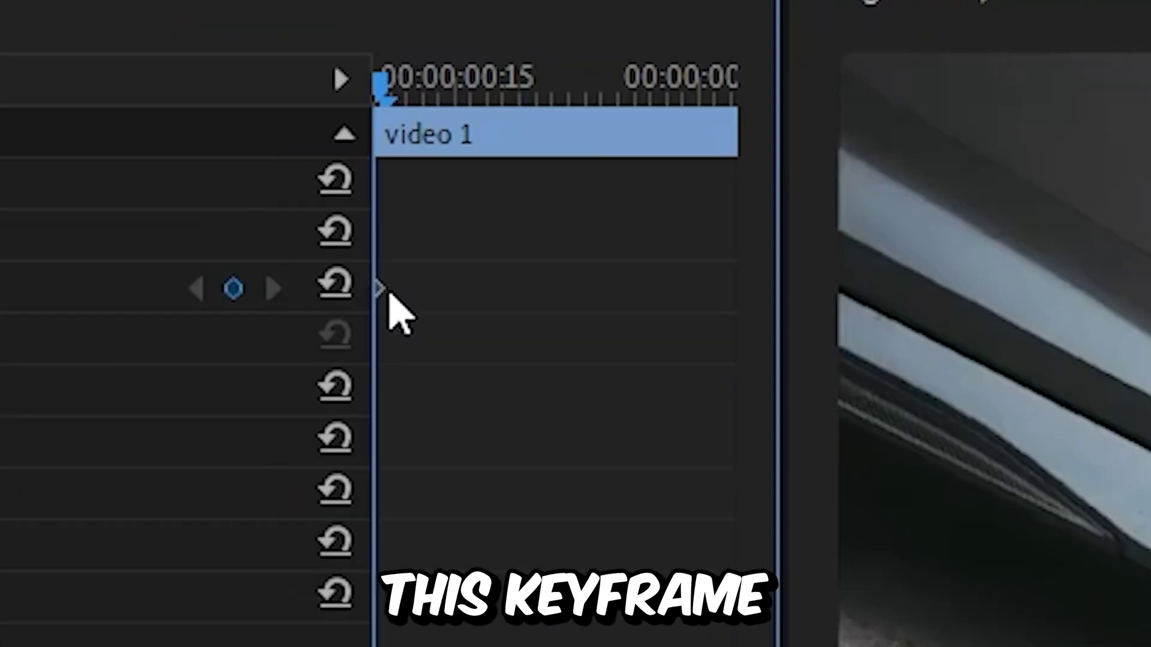
drag(548, 155, 677, 162)
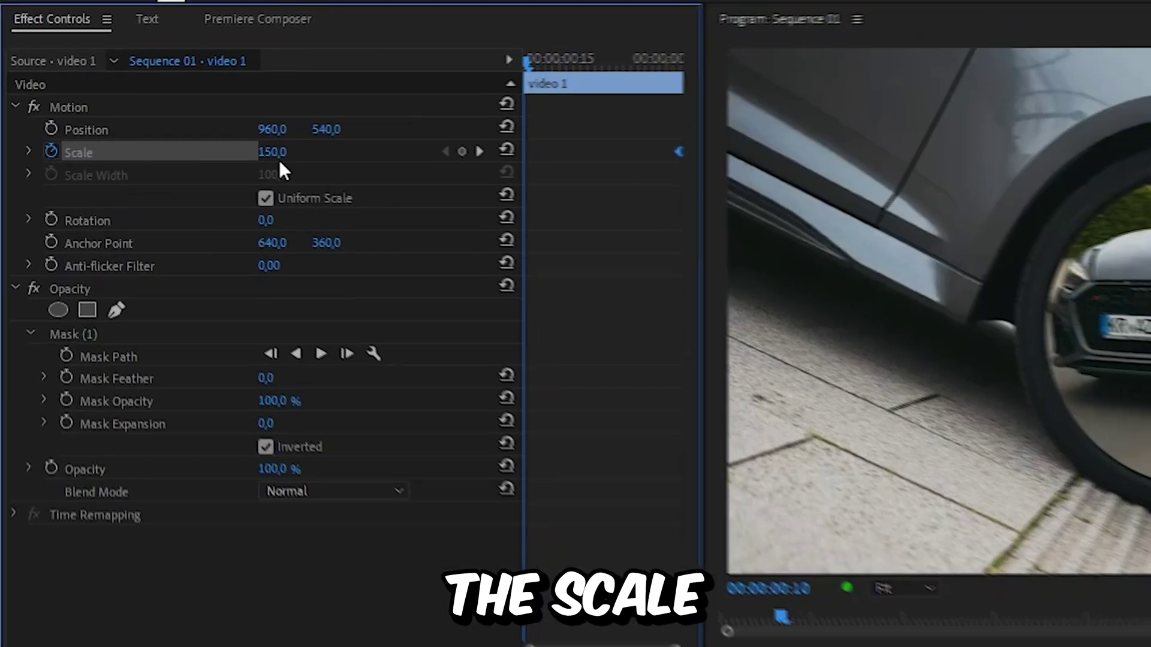
drag(283, 159, 297, 159)
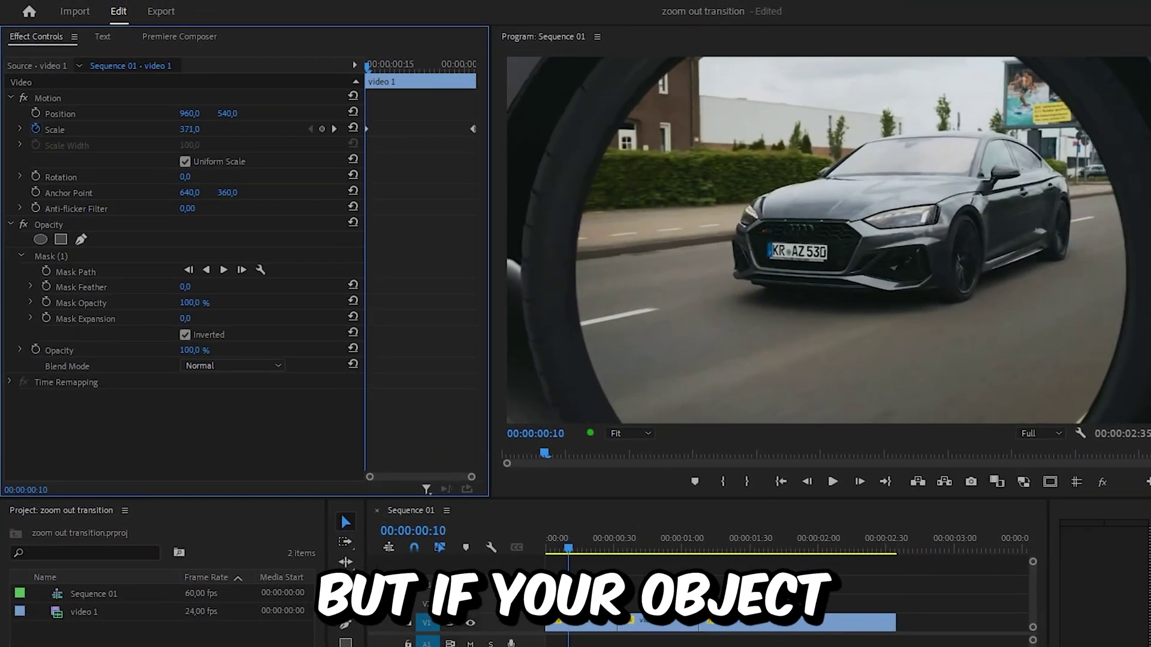
drag(188, 129, 201, 130)
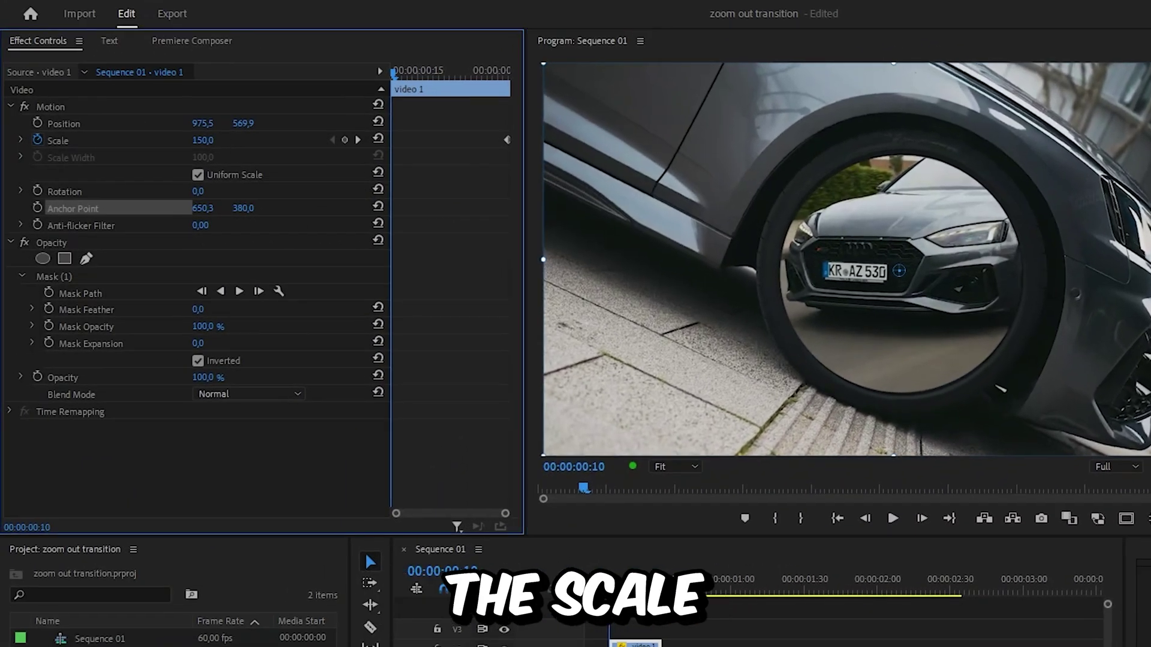
drag(218, 142, 392, 141)
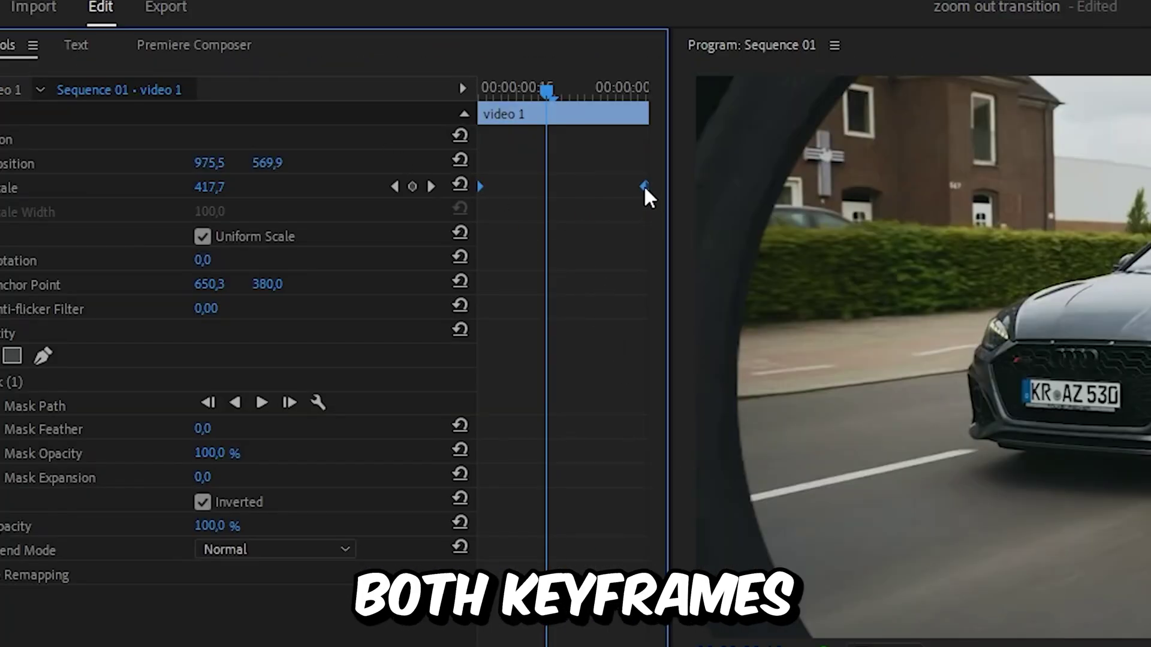
Step: Apply Ease In and Ease Out to the Scale keyframes
right_click(643, 185)
click(773, 516)
right_click(646, 186)
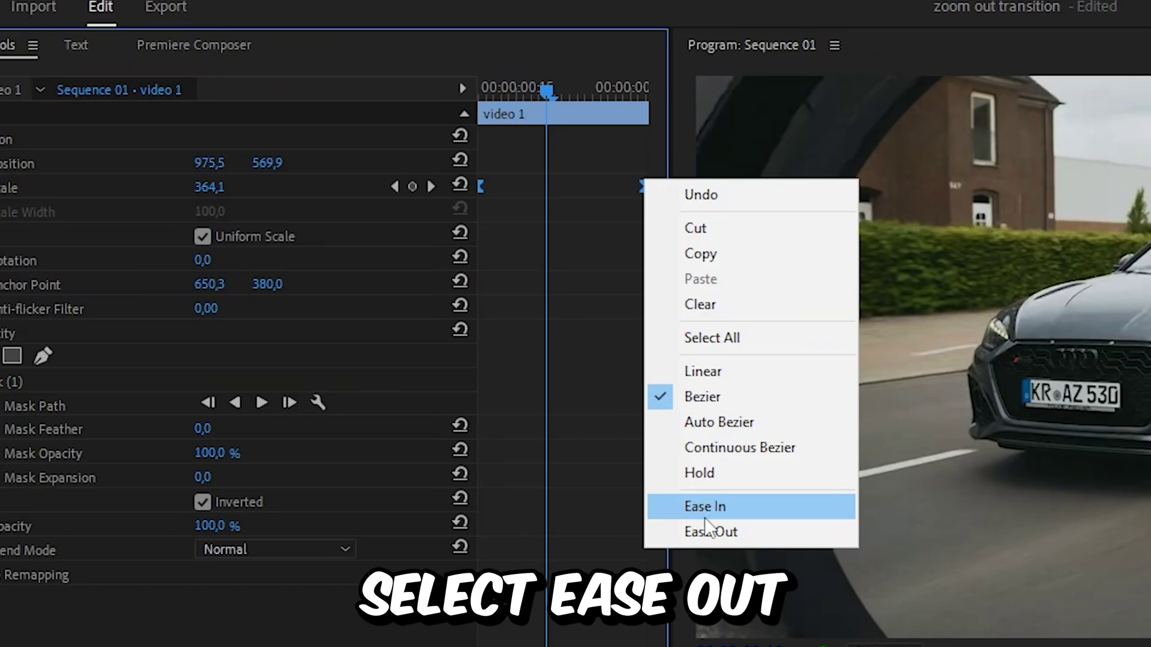
click(711, 532)
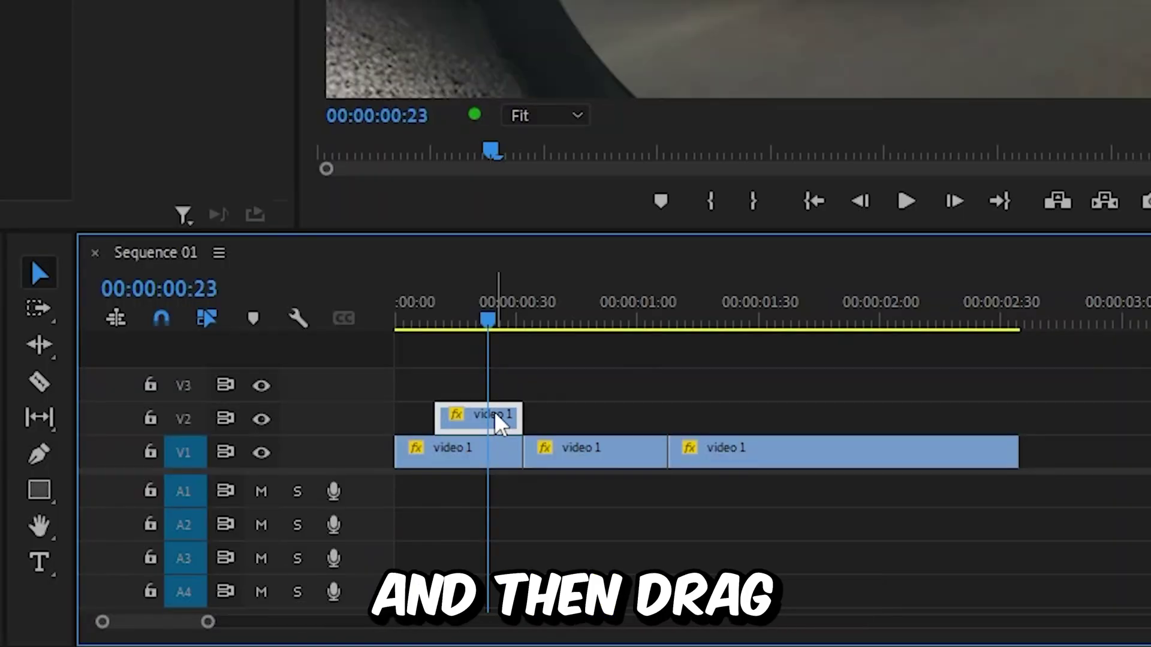
Step: Alt-drag a copy of the hold clip onto V3 and uncheck Inverted on its mask
drag(500, 424, 493, 389)
click(492, 388)
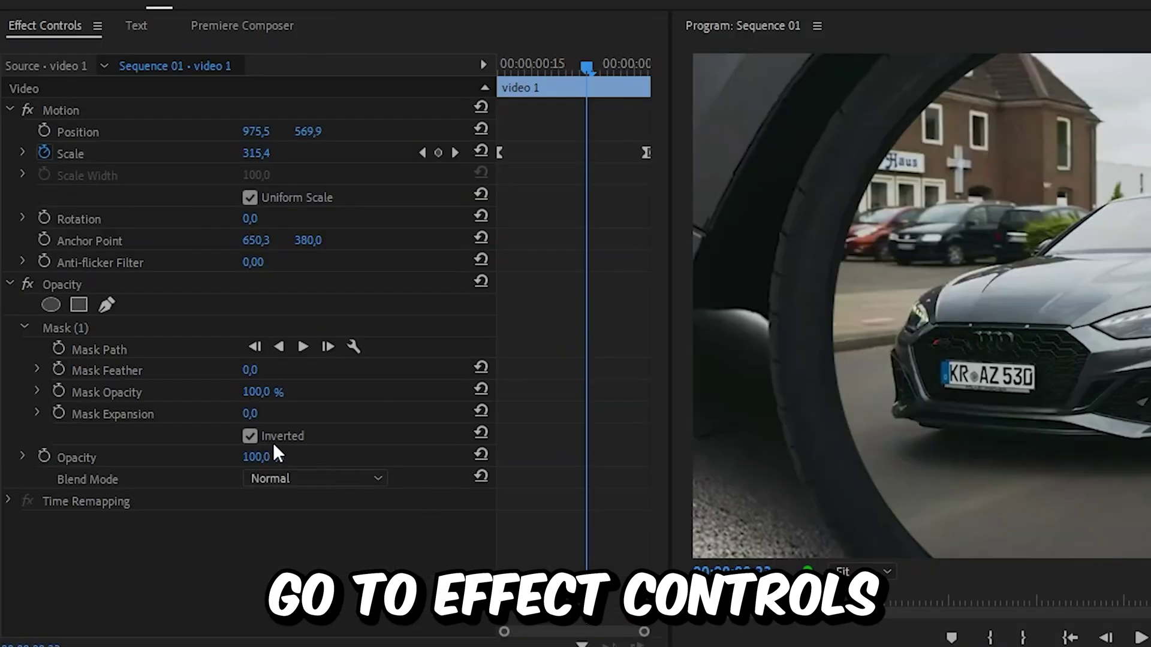
click(251, 437)
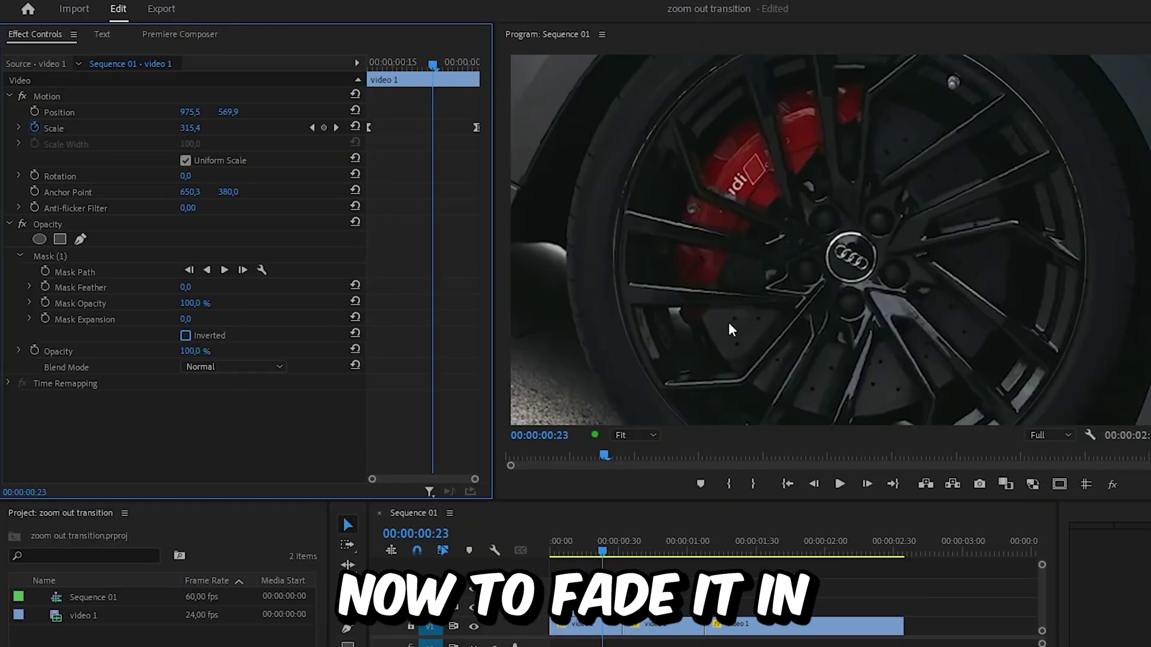
Step: Keyframe the copy's Mask Opacity at 0% at the clip start and 100% slightly later
key(Up)
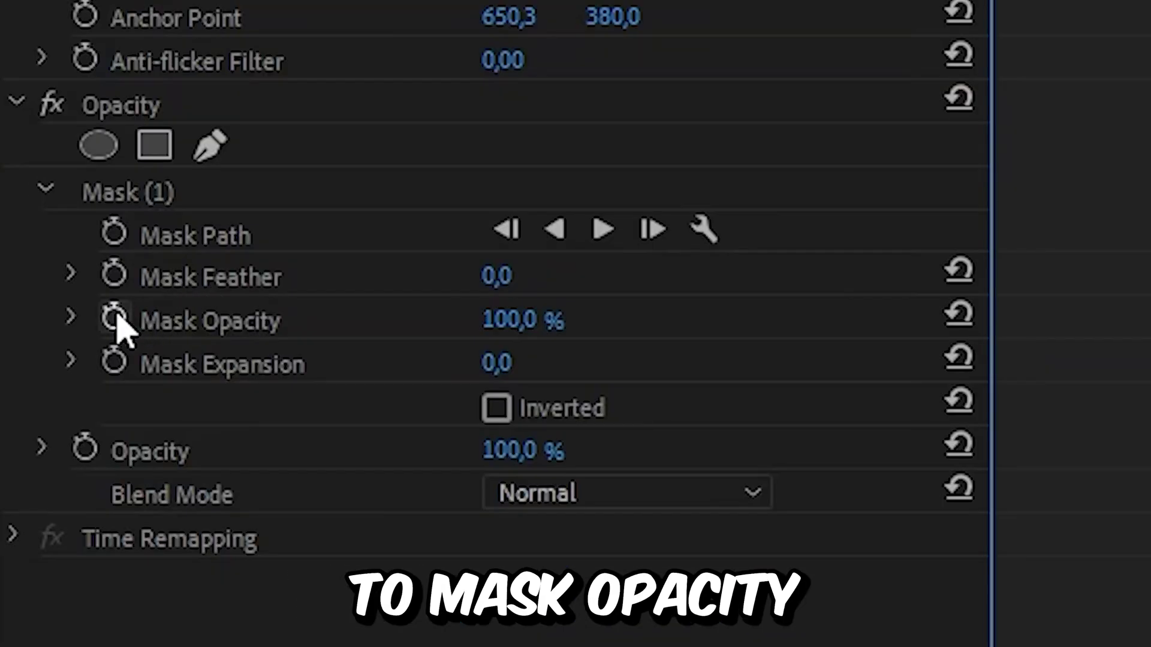
click(45, 303)
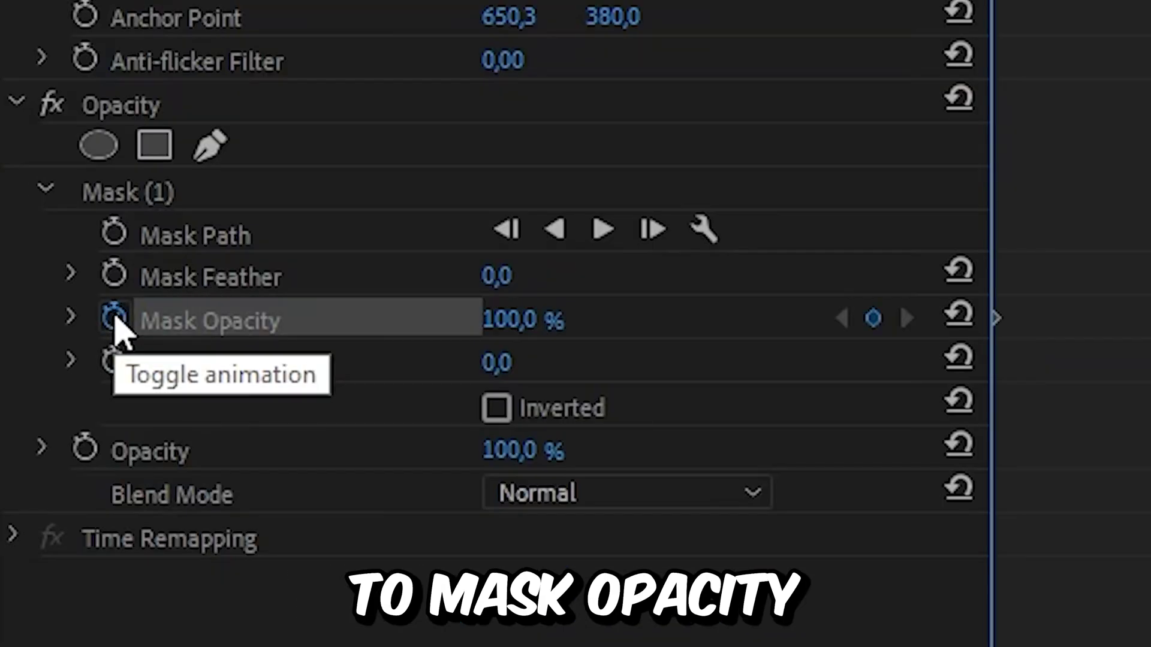
drag(522, 322, 360, 320)
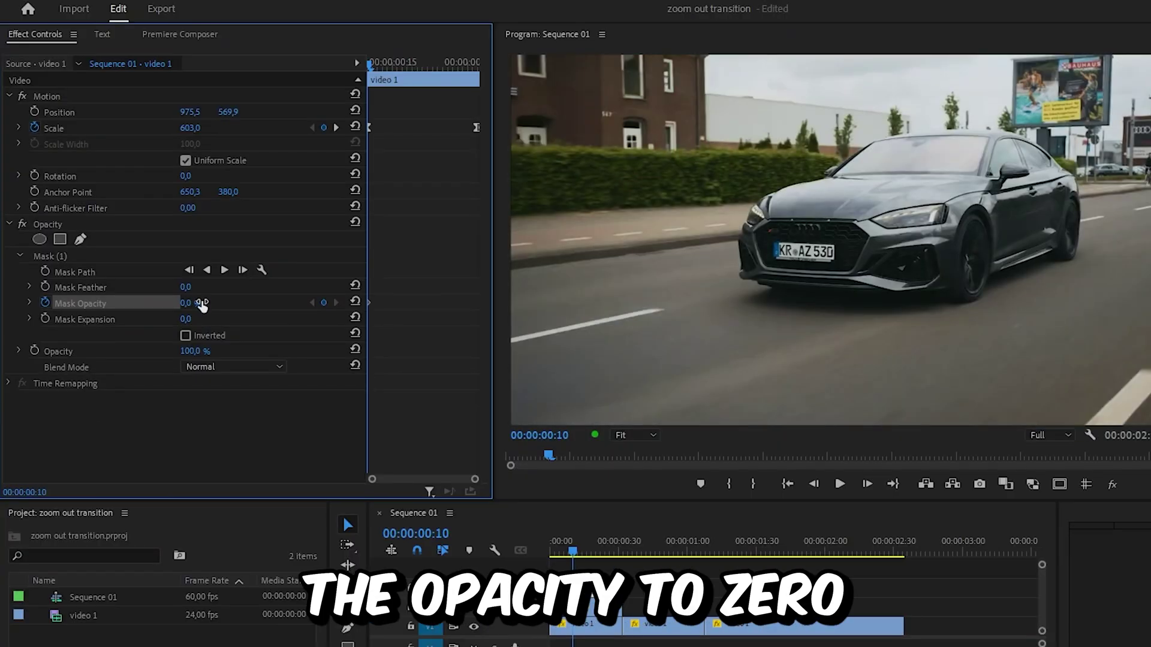
drag(370, 65, 458, 65)
drag(189, 303, 297, 302)
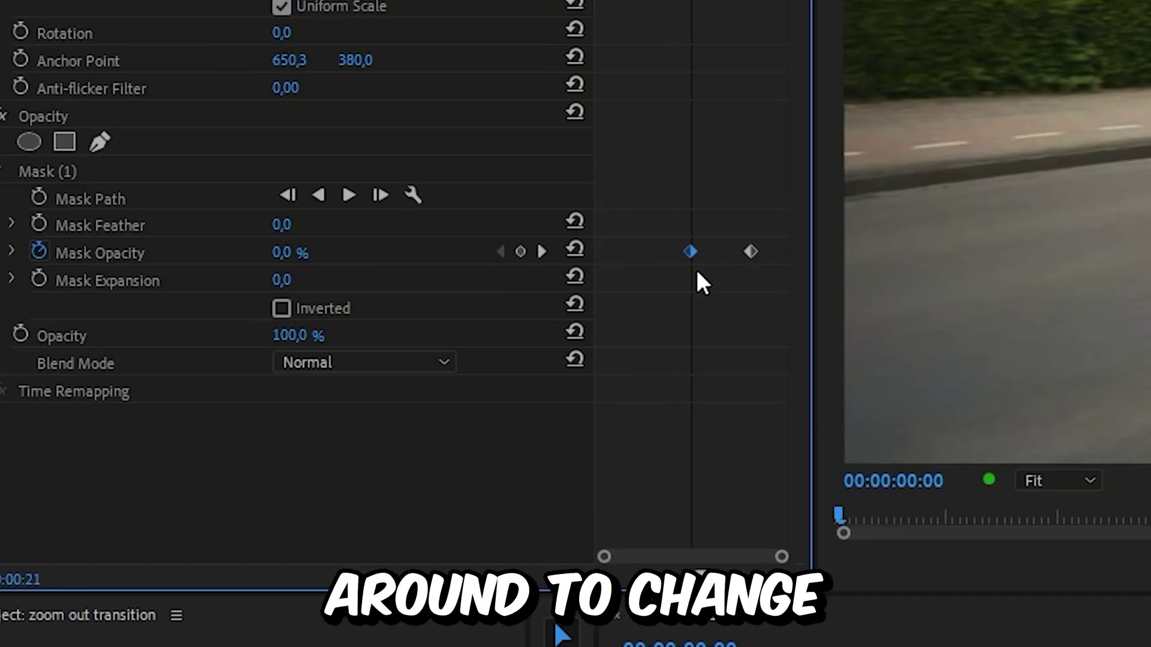
Step: Apply Ease In and Ease Out to the selected Mask Opacity keyframes
click(751, 252)
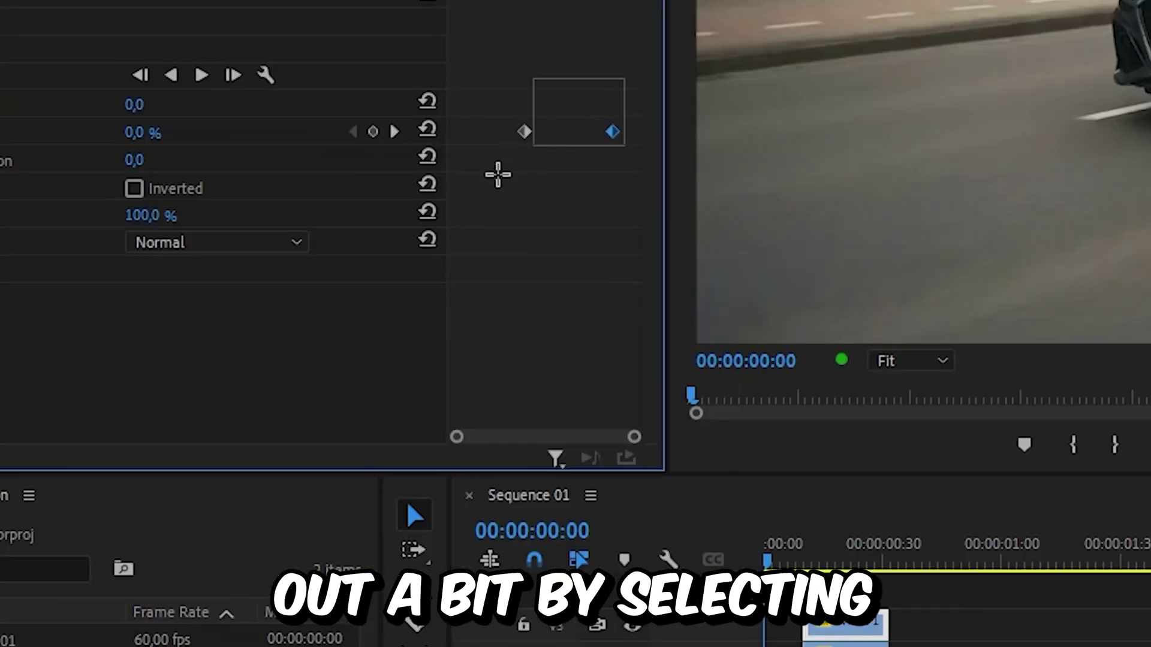
right_click(612, 132)
click(686, 502)
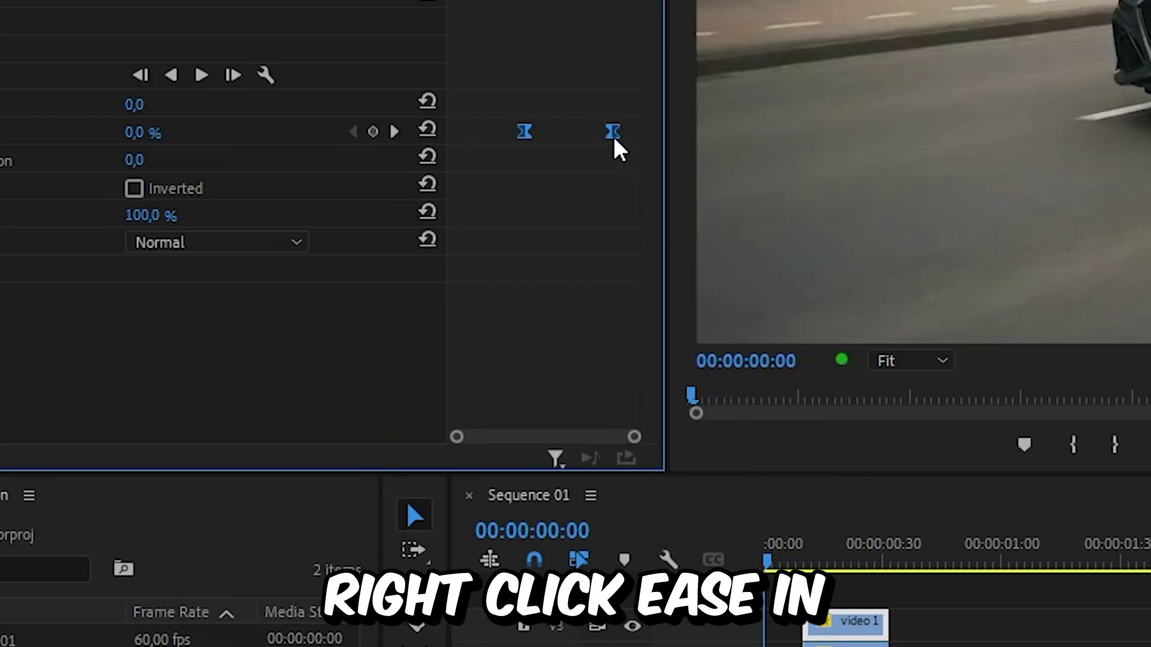
right_click(616, 132)
click(693, 531)
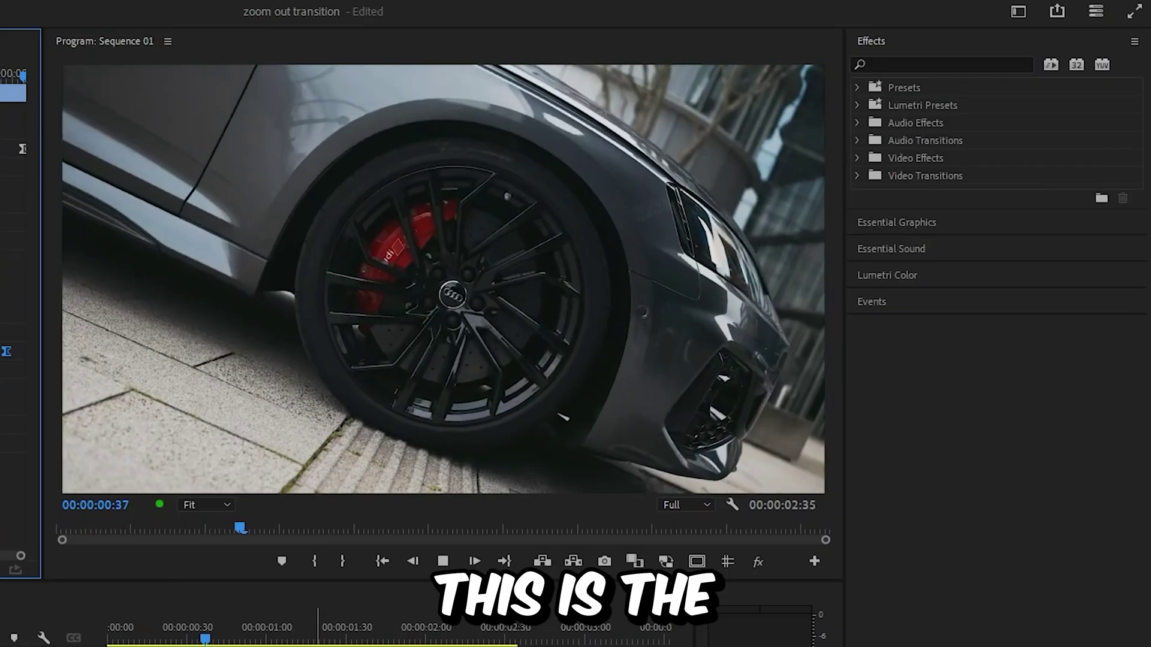